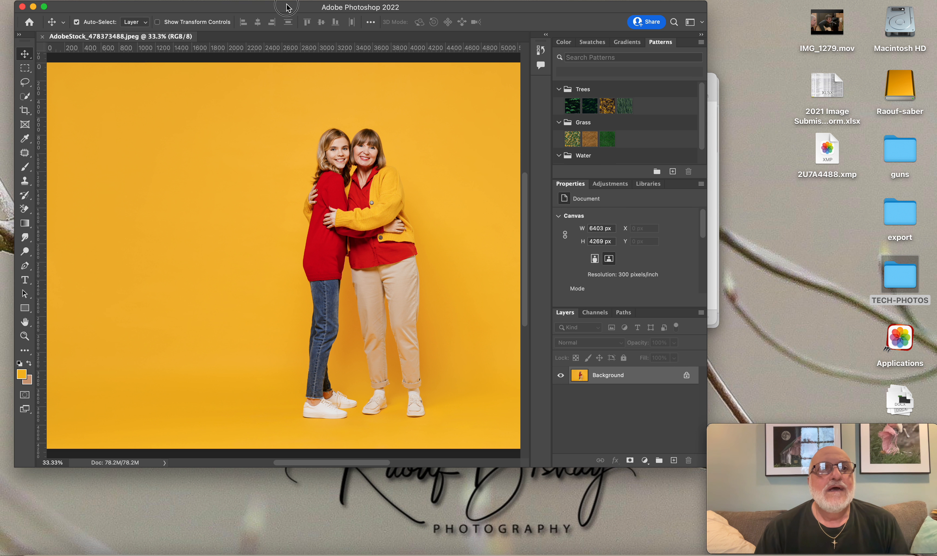
Add an empty layer above the background and start a Color Range selection, keeping its dialog clear of the two women.
{"action": "mouse_move", "coordinate": [757, 481]}
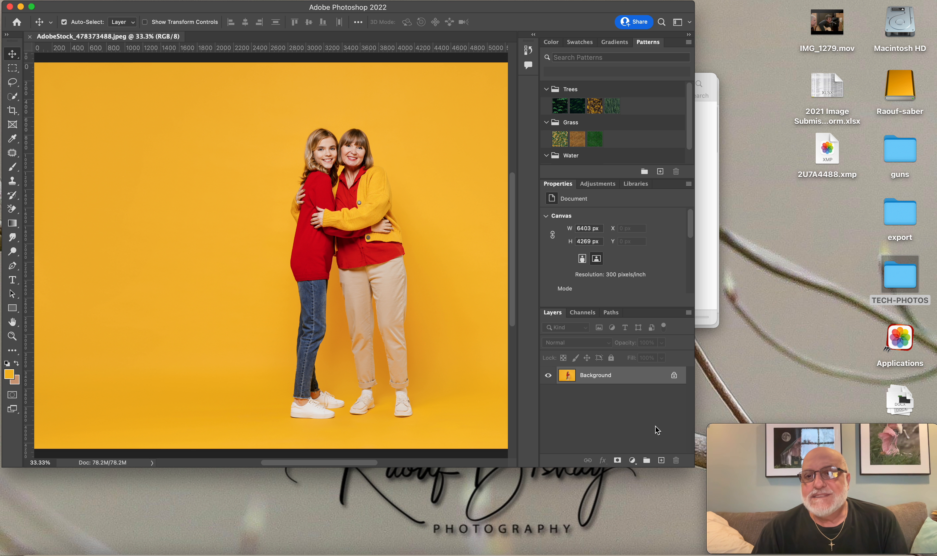
{"action": "left_click", "coordinate": [662, 461]}
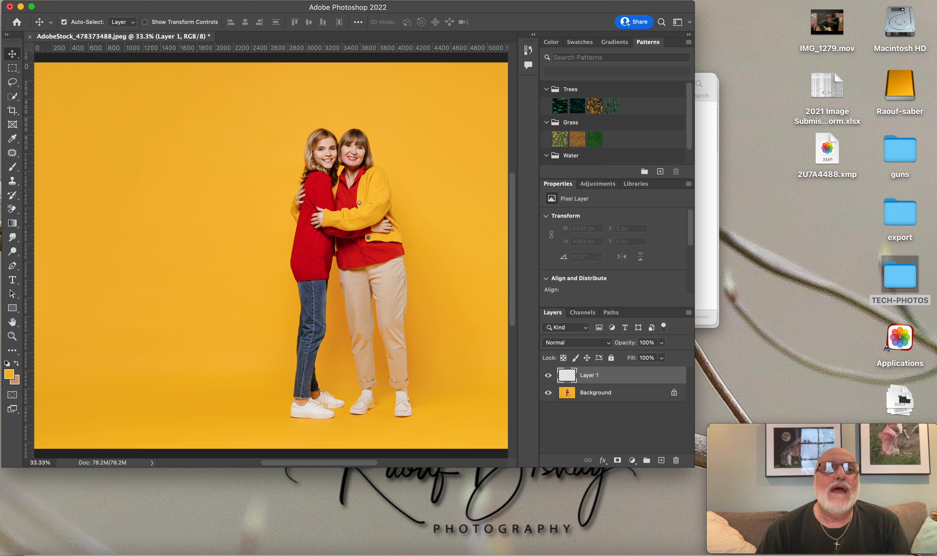
{"action": "left_click", "coordinate": [217, 1]}
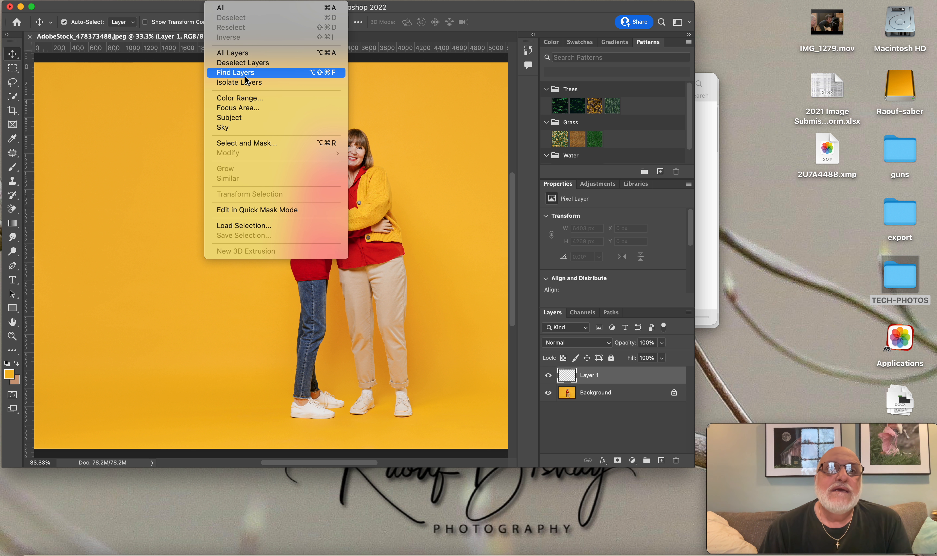
{"action": "left_click", "coordinate": [236, 100]}
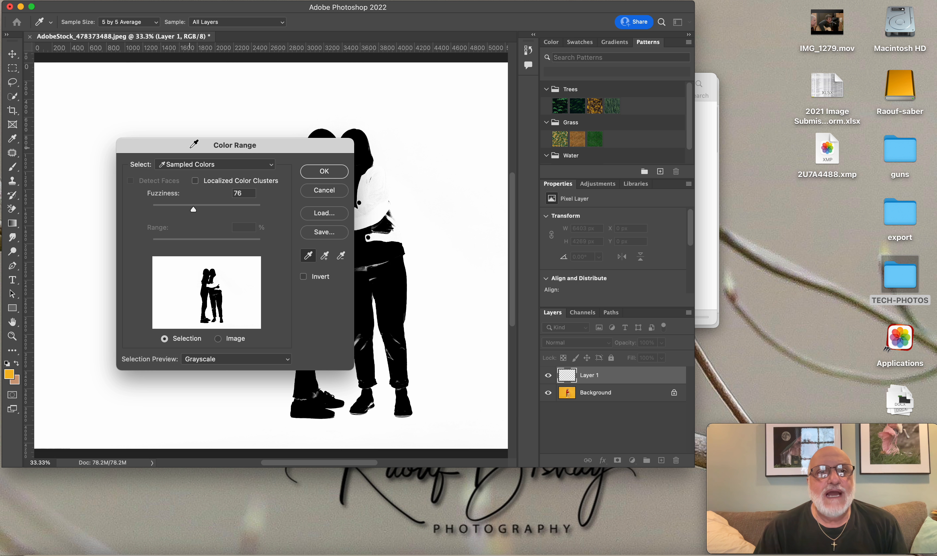
{"action": "left_click_drag", "start_coordinate": [190, 148], "coordinate": [119, 150]}
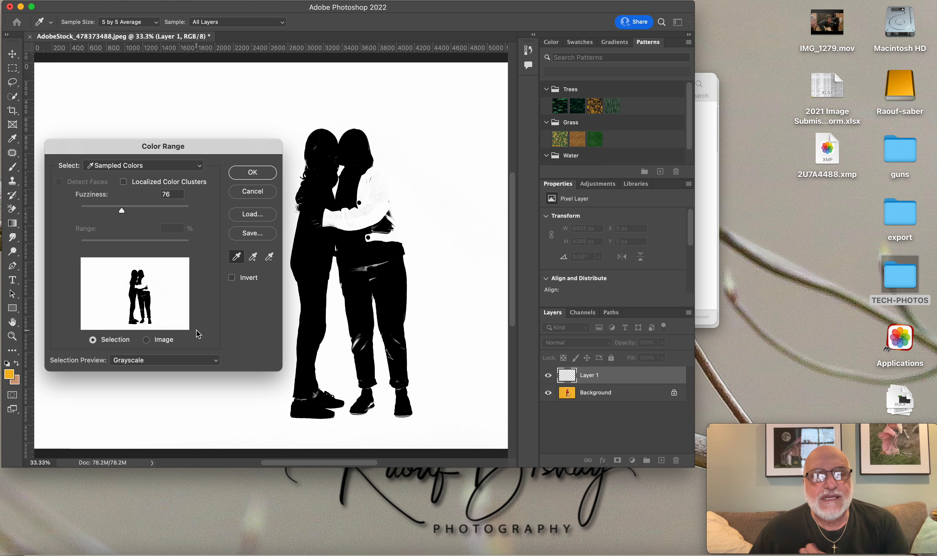
Compare the Black Matte, White Matte and Quick Mask selection previews, ending on Grayscale.
{"action": "left_click", "coordinate": [215, 360]}
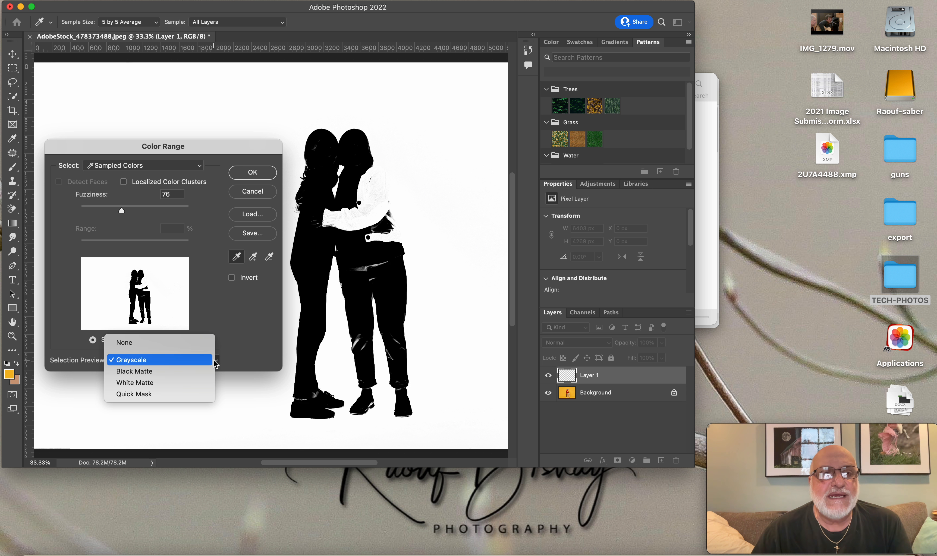
{"action": "left_click", "coordinate": [154, 371]}
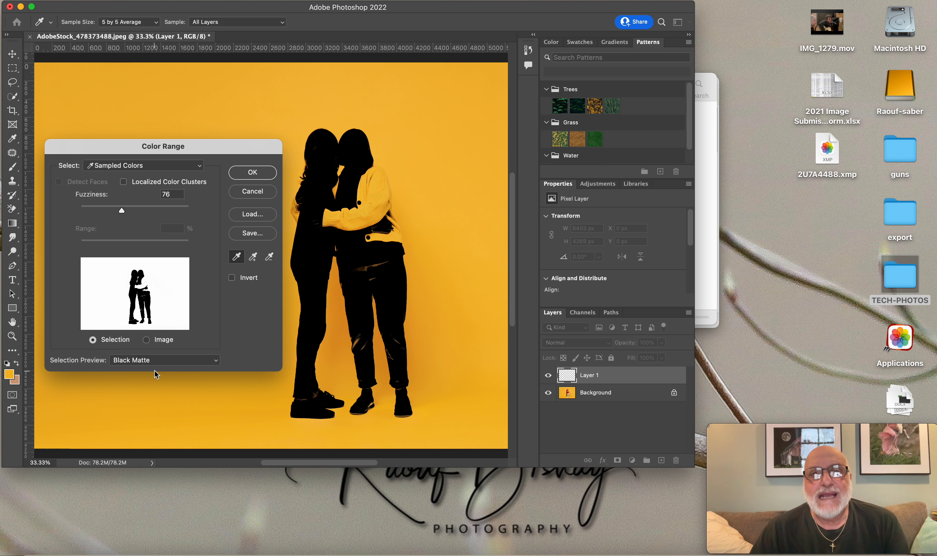
{"action": "left_click", "coordinate": [215, 360]}
{"action": "left_click", "coordinate": [186, 377]}
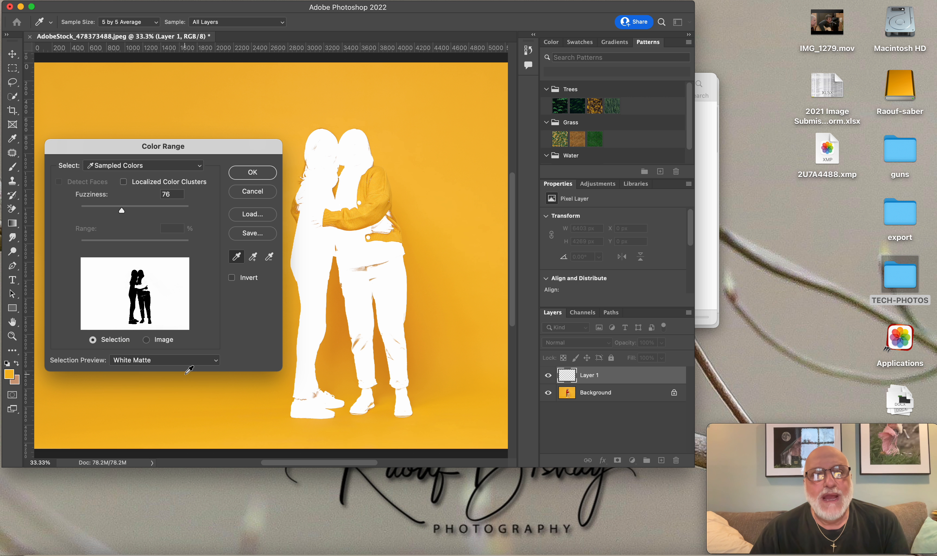
{"action": "left_click", "coordinate": [215, 361]}
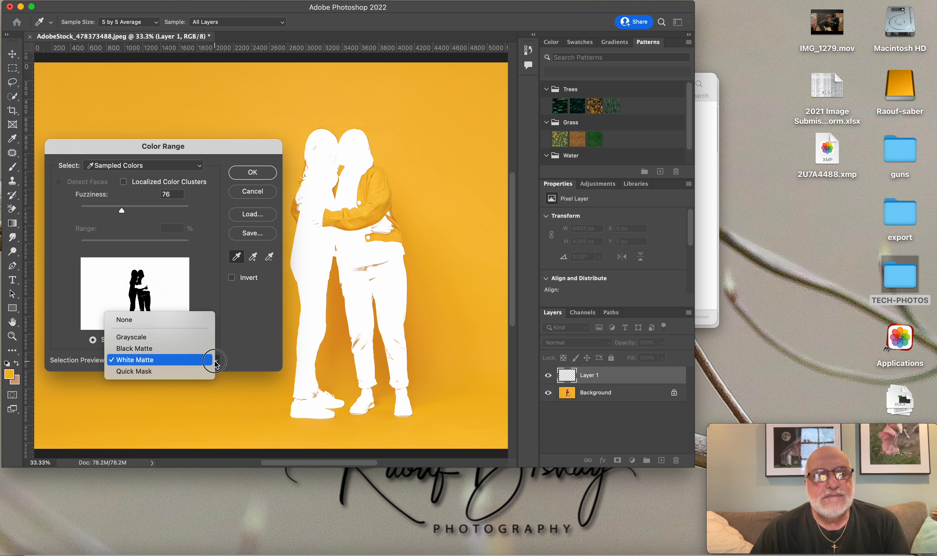
{"action": "left_click", "coordinate": [190, 372]}
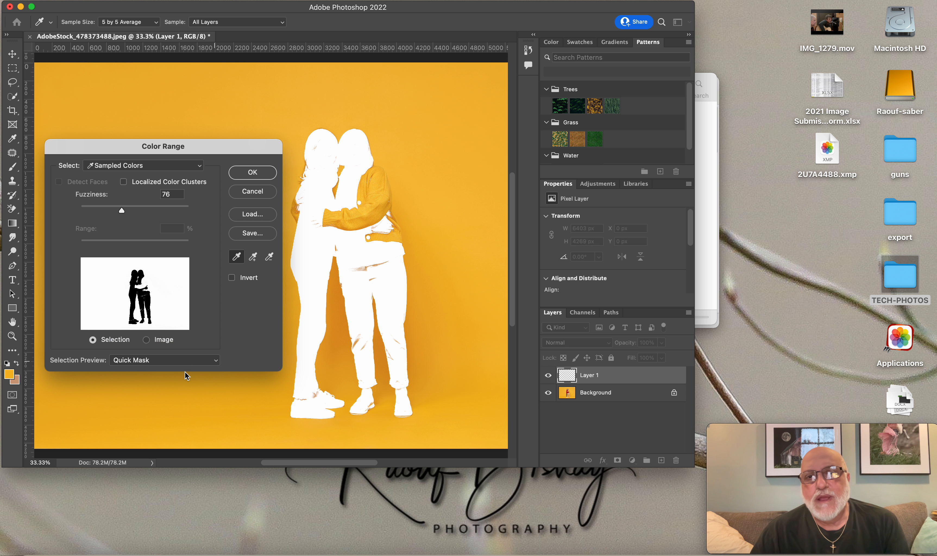
{"action": "left_click", "coordinate": [214, 362]}
{"action": "left_click", "coordinate": [167, 327]}
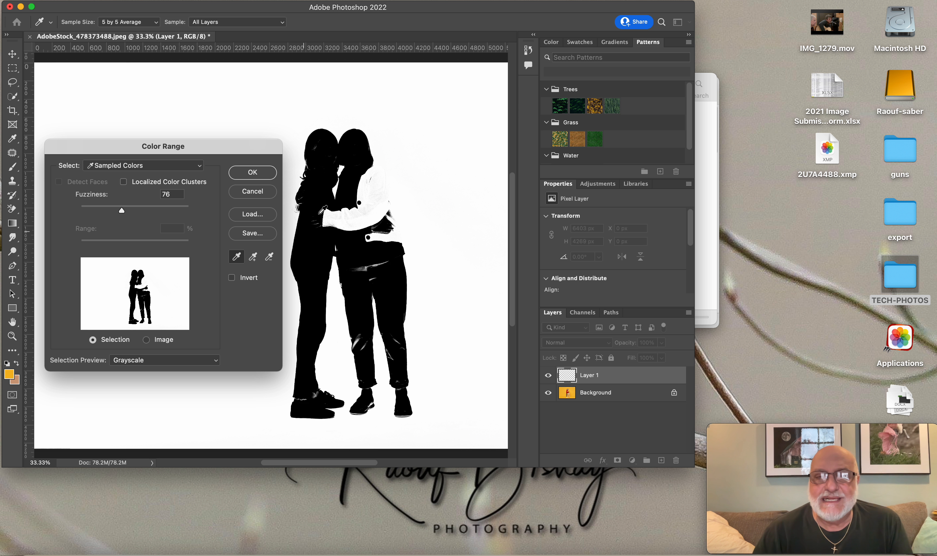
Sample the yellow backdrop above the women and add the shaded backdrop between their legs to the color range.
{"action": "left_click", "coordinate": [431, 98]}
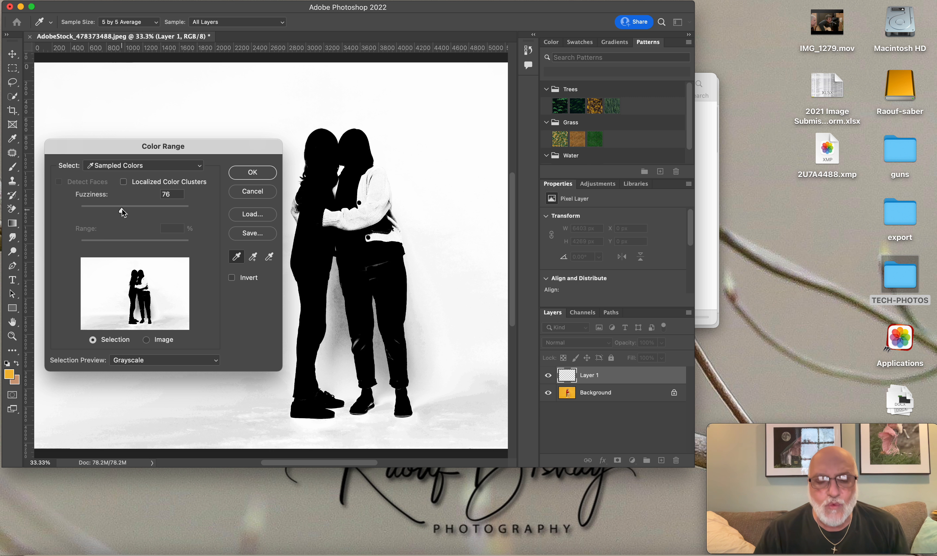
{"action": "mouse_move", "coordinate": [122, 210]}
{"action": "left_mouse_down"}
{"action": "mouse_move", "coordinate": [201, 227]}
{"action": "mouse_move", "coordinate": [136, 199]}
{"action": "mouse_move", "coordinate": [121, 213]}
{"action": "left_mouse_up"}
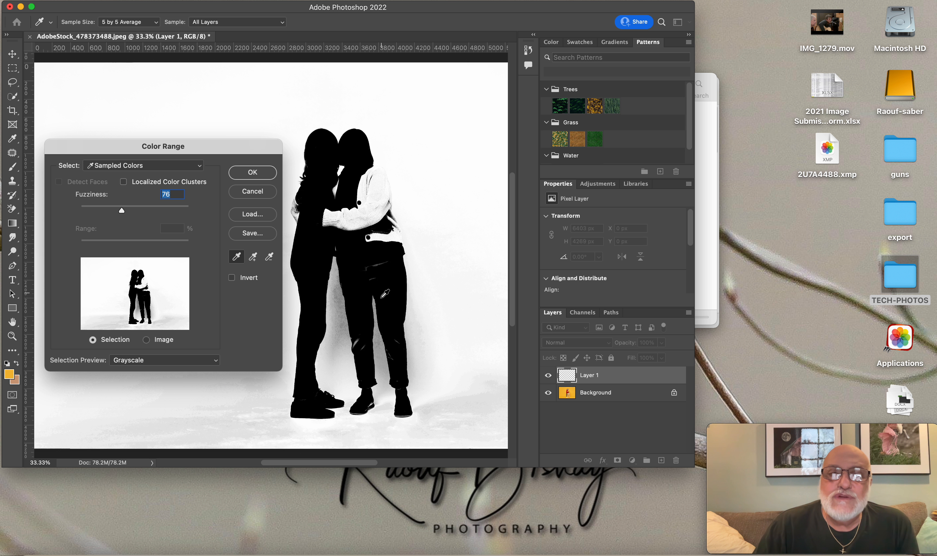
{"action": "left_click", "coordinate": [254, 258]}
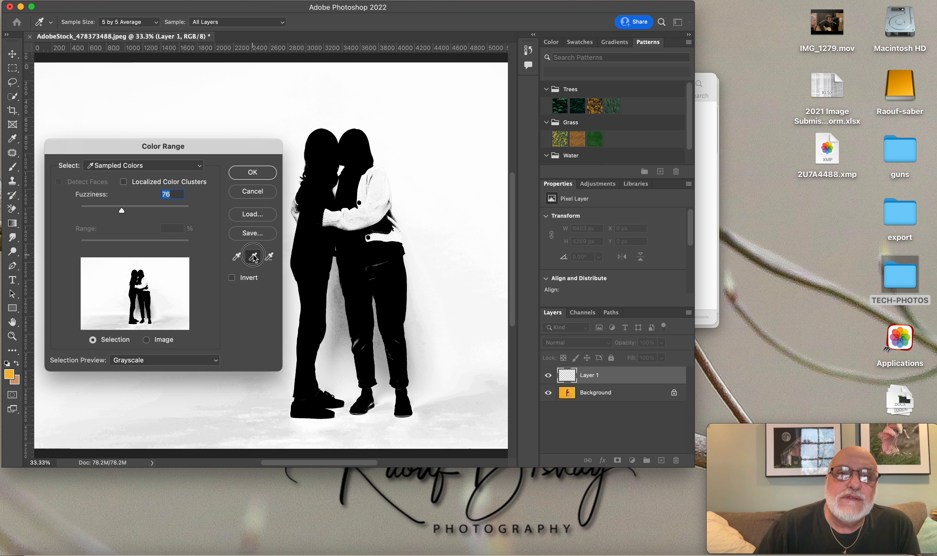
{"action": "left_click", "coordinate": [334, 309]}
{"action": "left_click", "coordinate": [335, 308]}
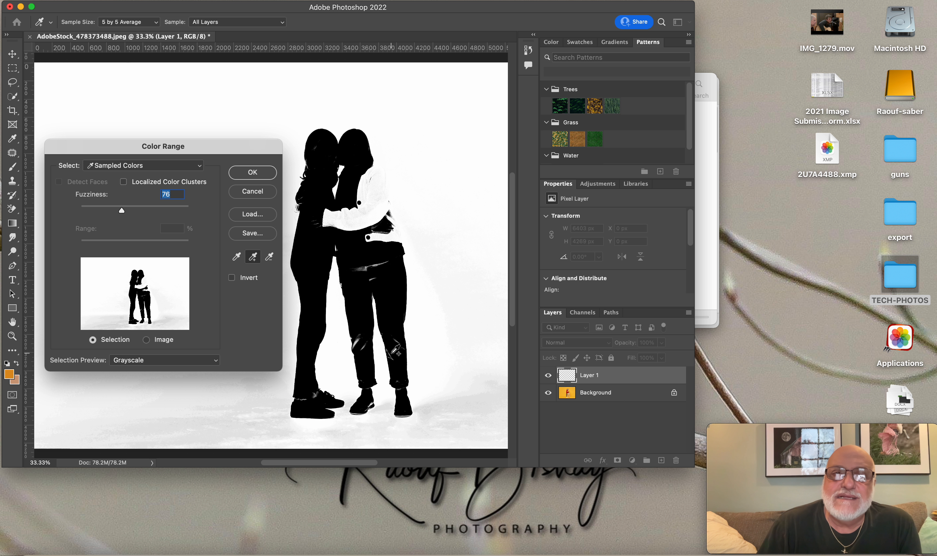
Try to subtract the tone of the beige trousers' bright creases, and add the shaded backdrop between the legs again.
{"action": "left_click", "coordinate": [271, 258]}
{"action": "left_click", "coordinate": [357, 340]}
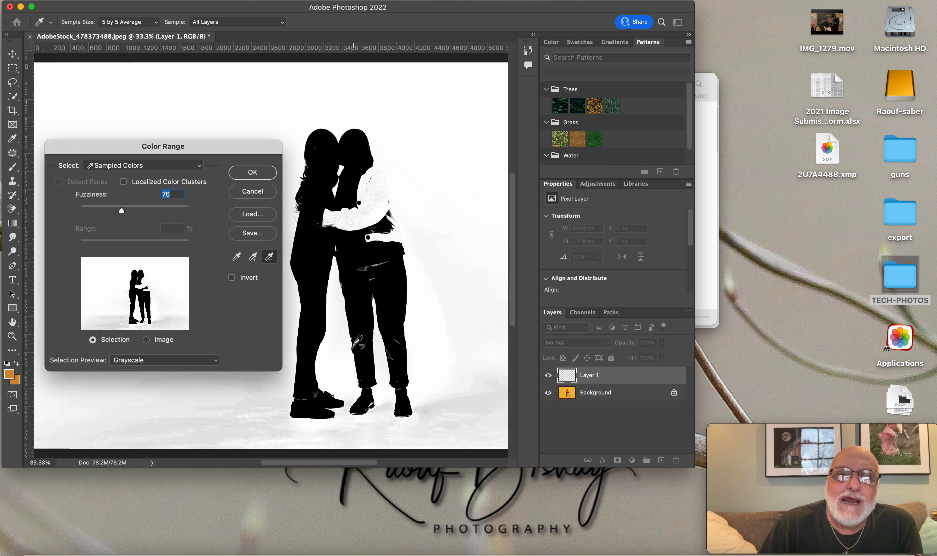
{"action": "left_click", "coordinate": [354, 345]}
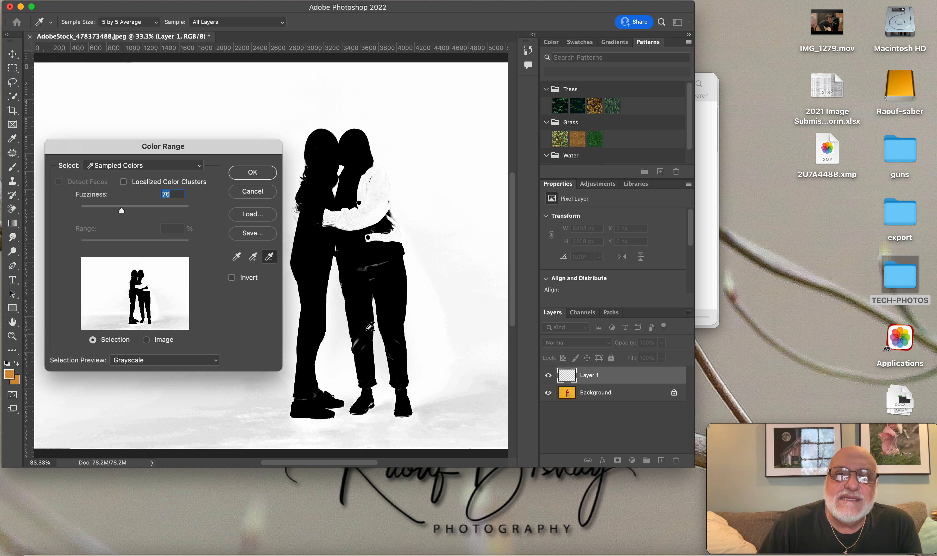
{"action": "left_click", "coordinate": [355, 344]}
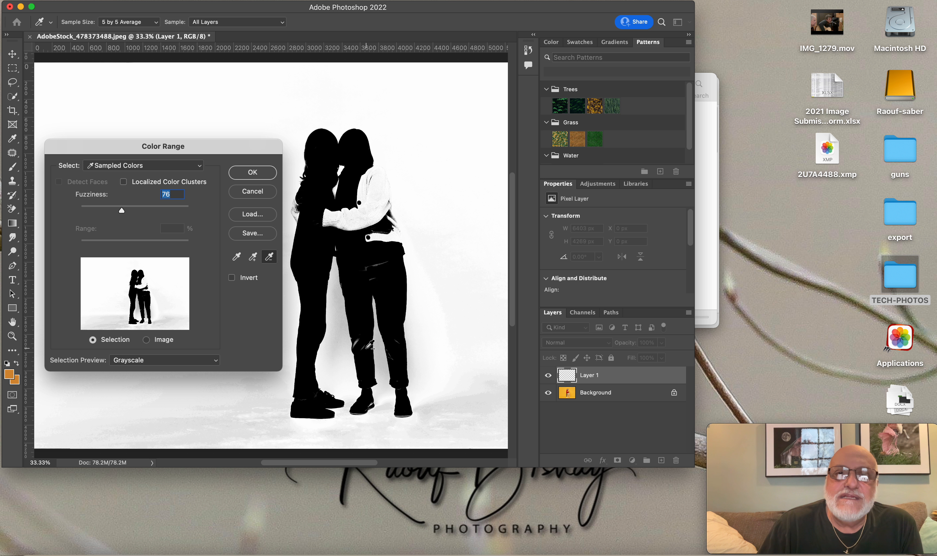
{"action": "left_click", "coordinate": [253, 262]}
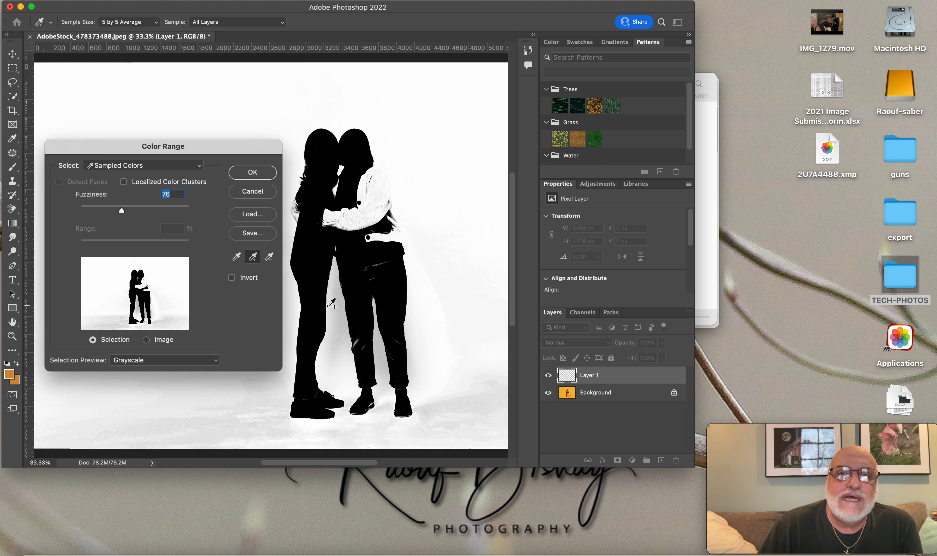
{"action": "left_click", "coordinate": [335, 320]}
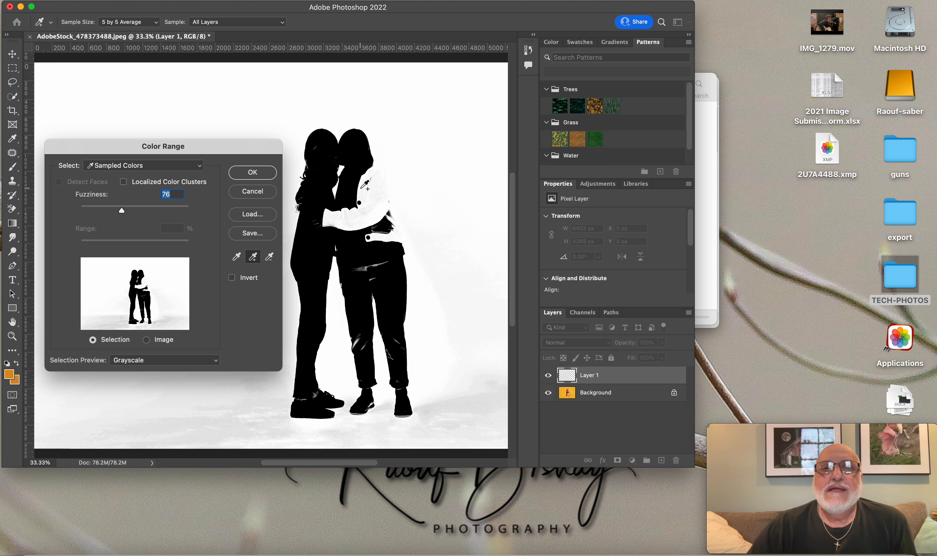
Try to subtract the yellow cardigan's color from the color range.
{"action": "left_click", "coordinate": [271, 258]}
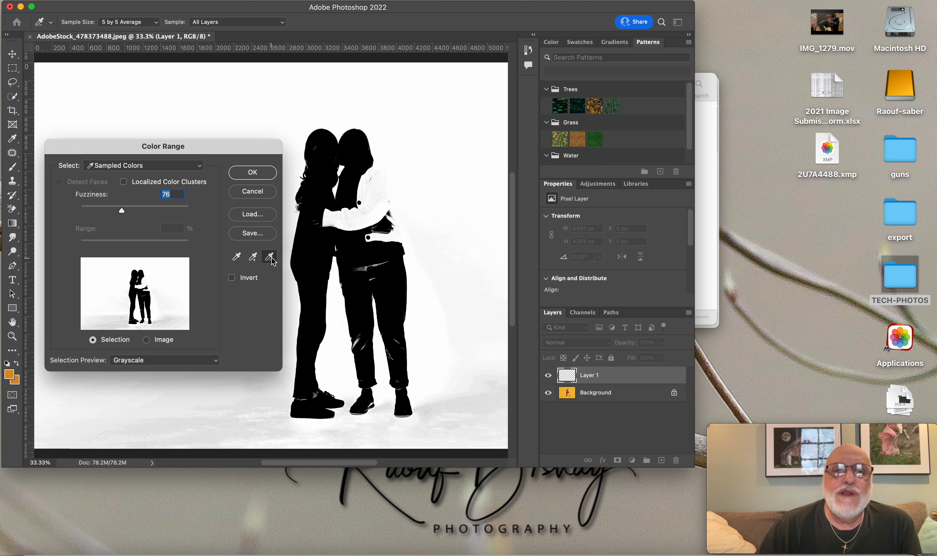
{"action": "left_click", "coordinate": [365, 216]}
{"action": "left_click", "coordinate": [370, 218]}
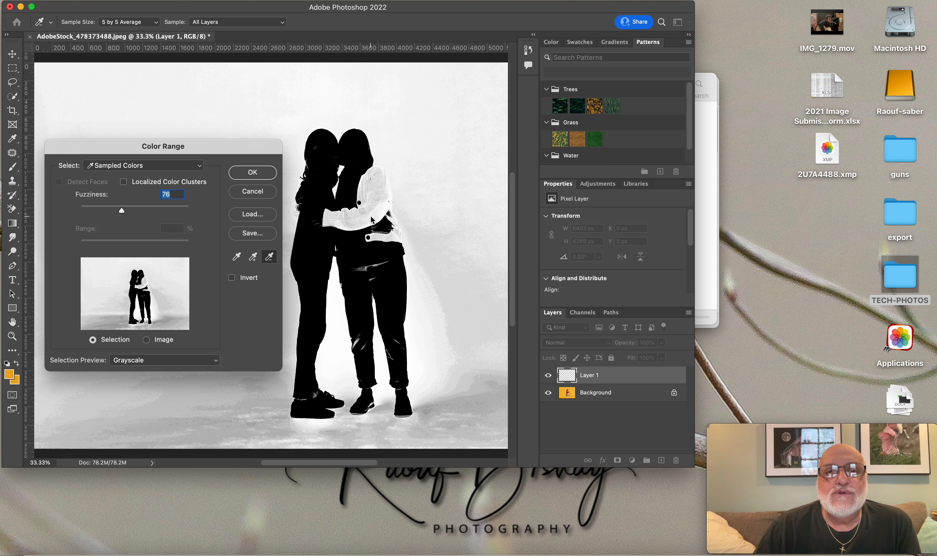
{"action": "left_click", "coordinate": [404, 231]}
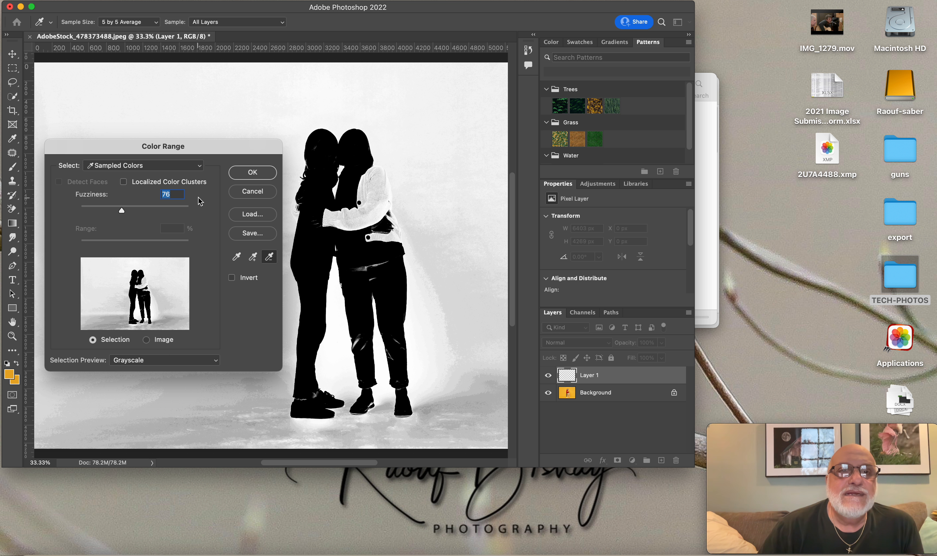
{"action": "key", "text": "super"}
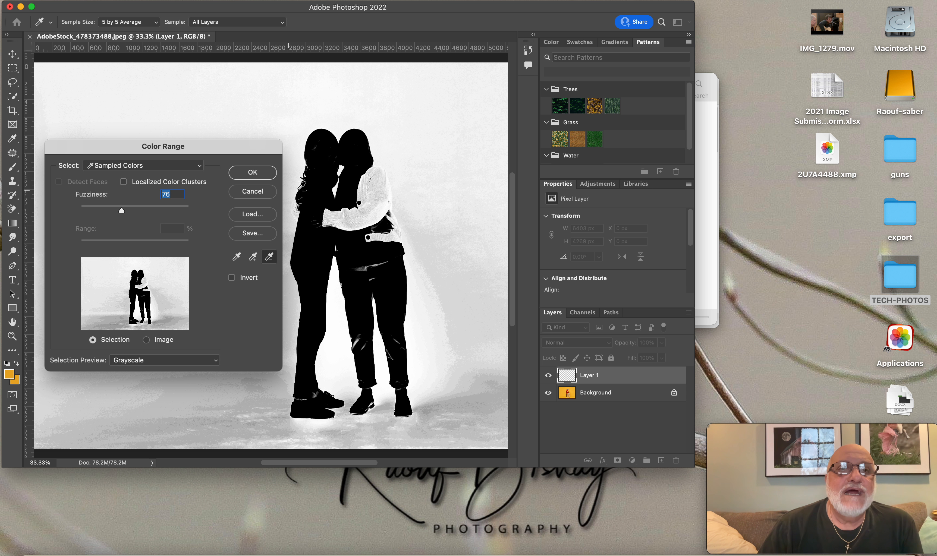
Add the backdrop beside the older woman to the color range and accept the selection.
{"action": "left_click", "coordinate": [253, 257]}
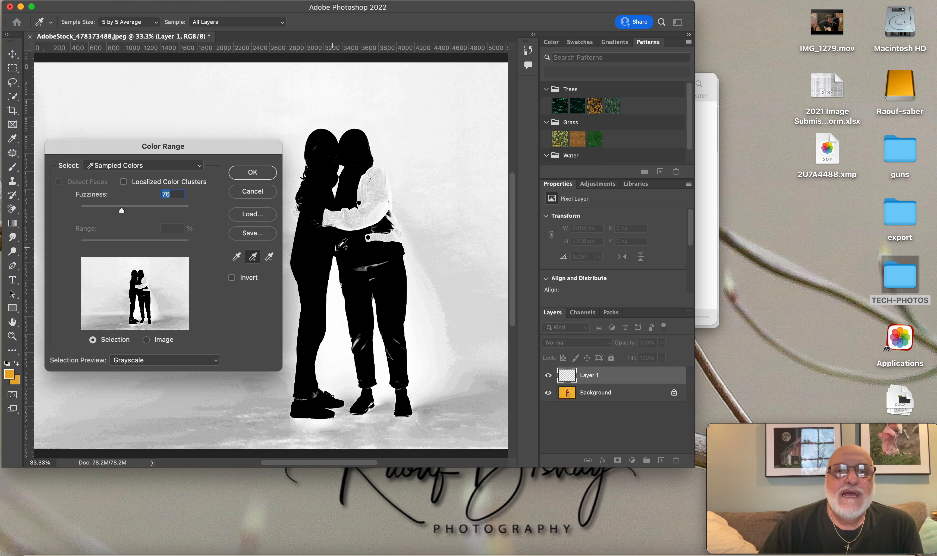
{"action": "left_click", "coordinate": [455, 282]}
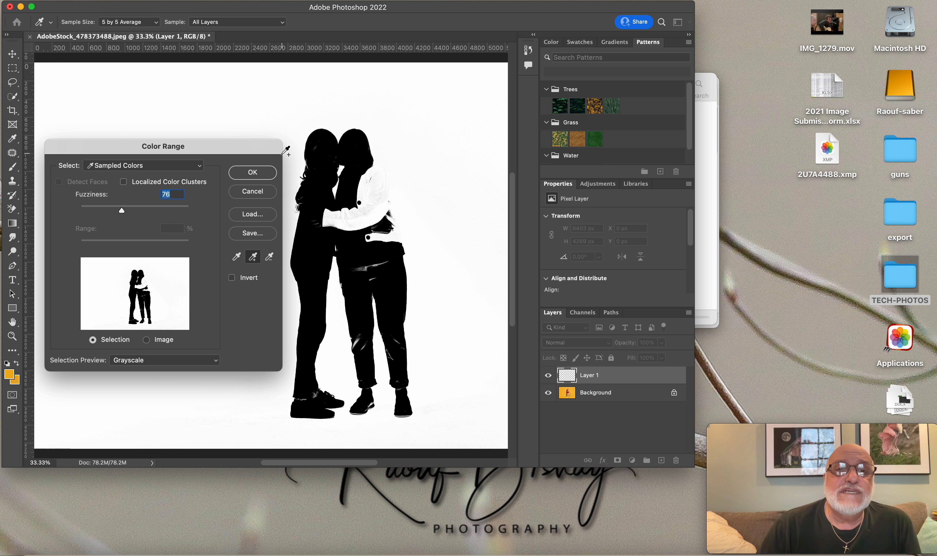
{"action": "left_click", "coordinate": [253, 173]}
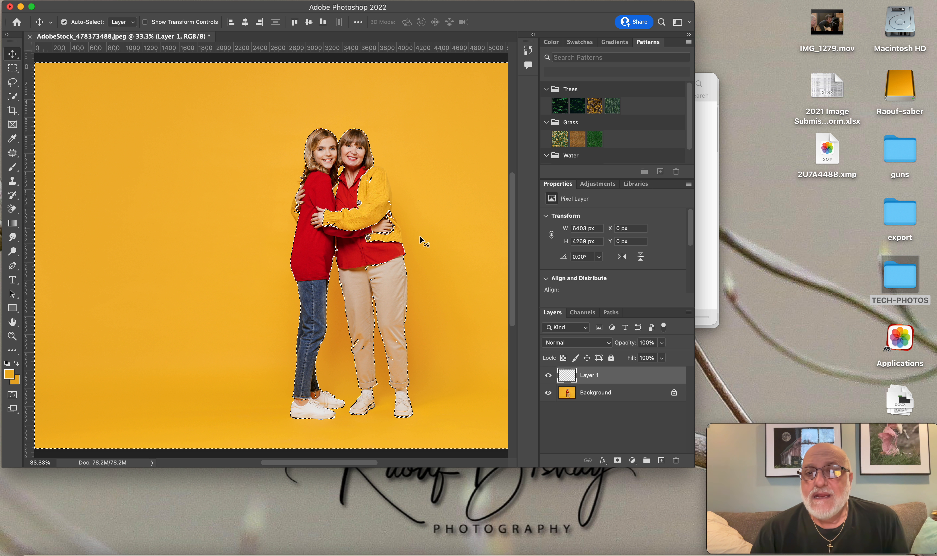
Recolor the selected backdrop green with a Hue/Saturation adjustment layer set to Hue +48 and Saturation -33.
{"action": "left_click", "coordinate": [632, 460]}
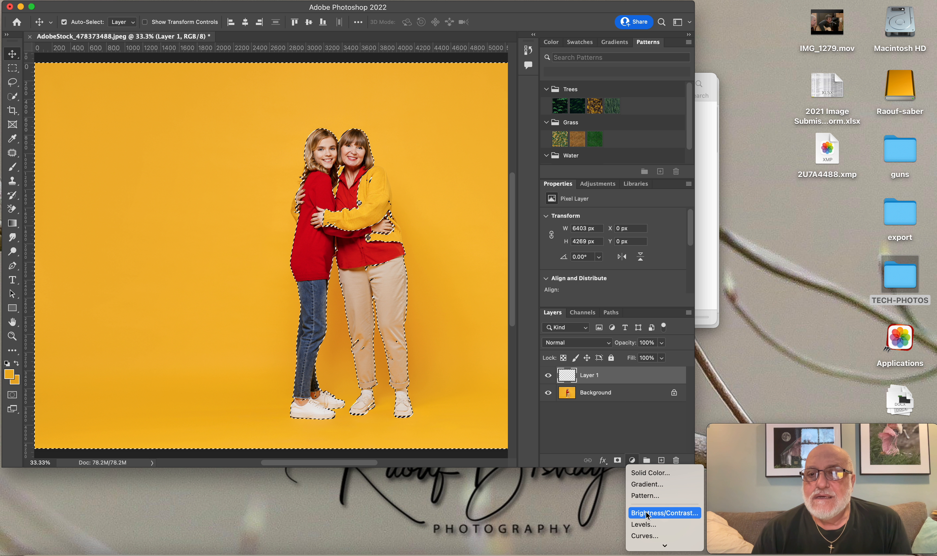
{"action": "mouse_move", "coordinate": [665, 547]}
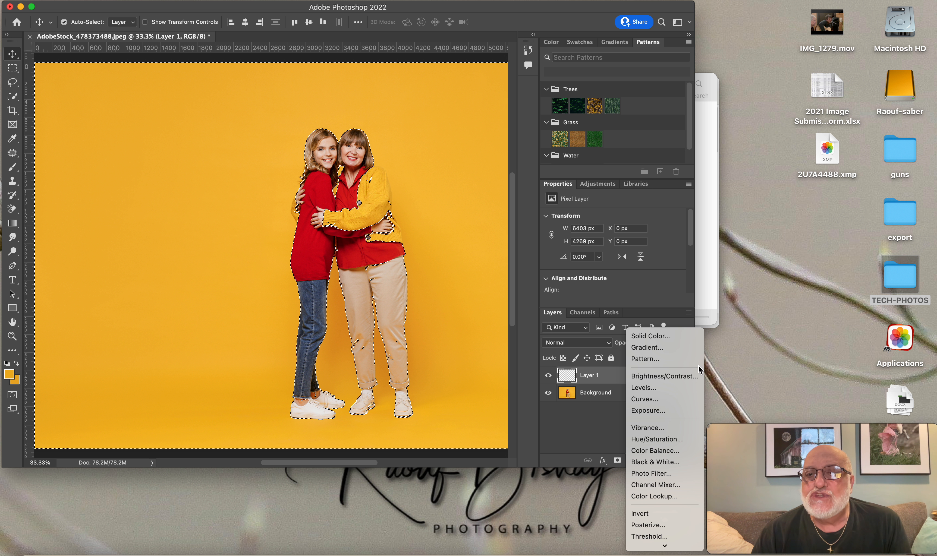
{"action": "left_click", "coordinate": [655, 443]}
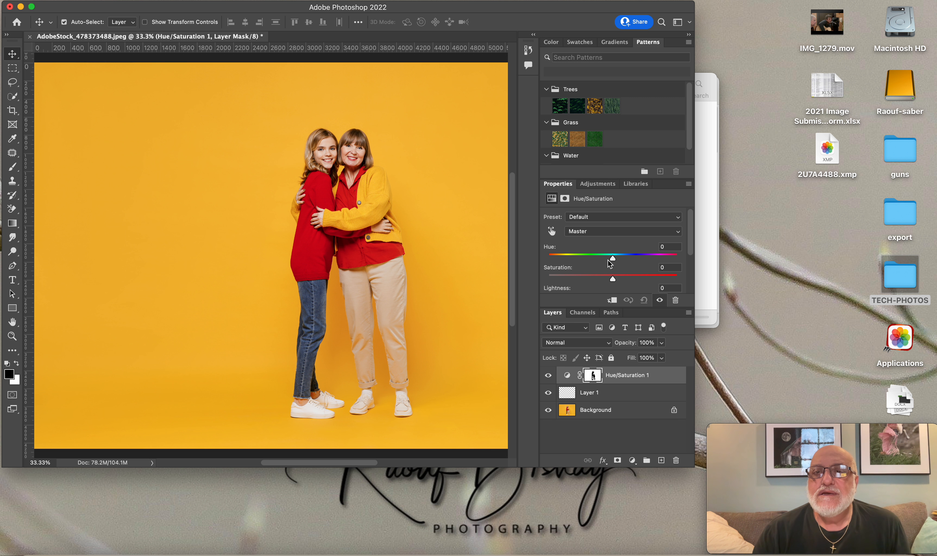
{"action": "left_click_drag", "start_coordinate": [613, 262], "coordinate": [592, 280]}
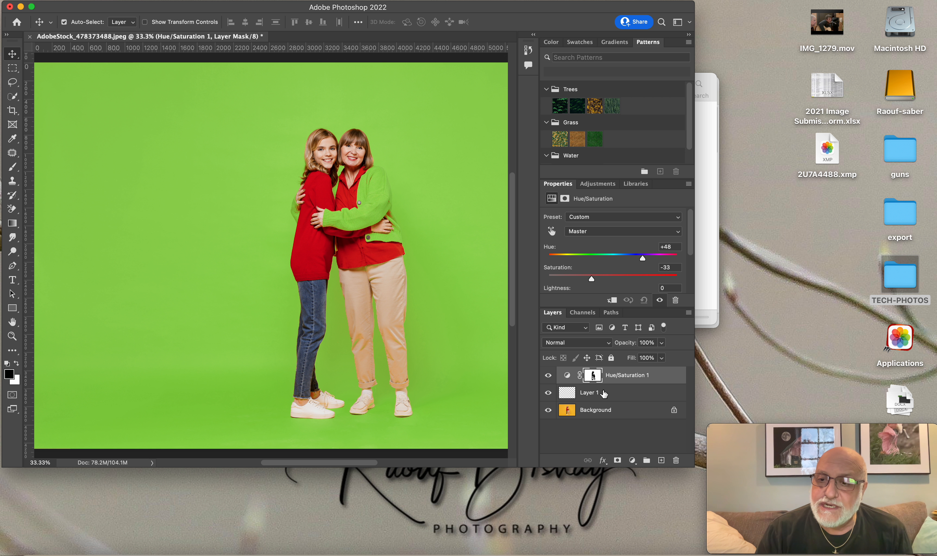
Paint black over the trouser creases, shirt hem and yellow cardigan in the Hue/Saturation 1 layer mask.
{"action": "left_click", "coordinate": [595, 376], "text": "alt"}
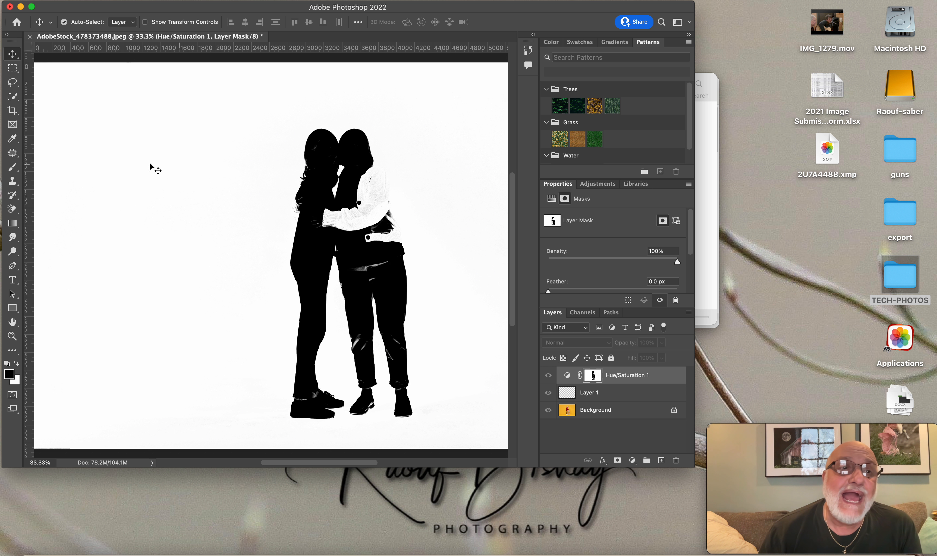
{"action": "left_click", "coordinate": [12, 167]}
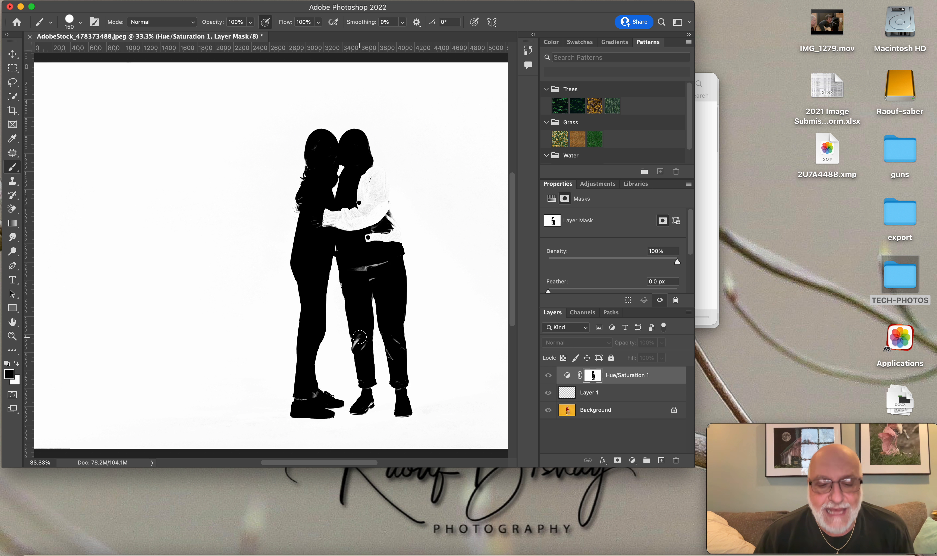
{"action": "left_click_drag", "start_coordinate": [360, 337], "coordinate": [359, 344]}
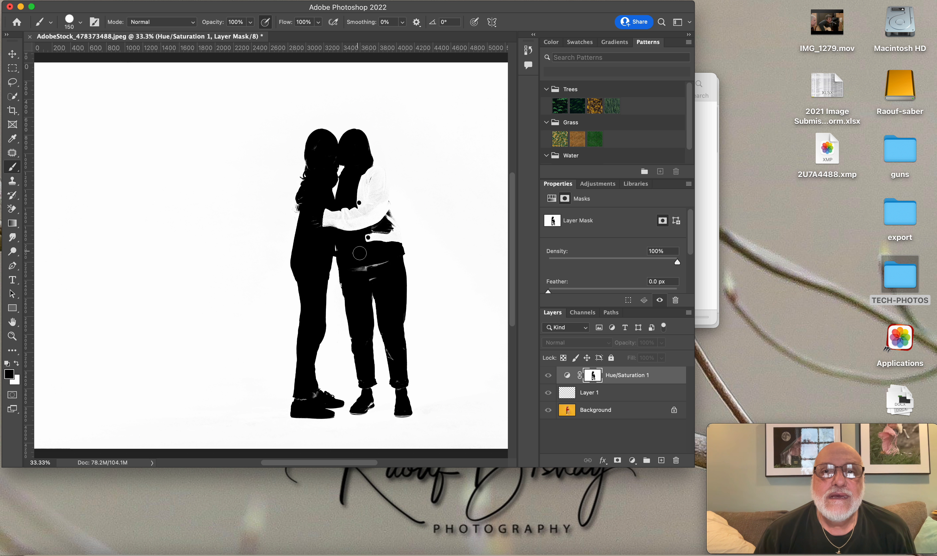
{"action": "mouse_move", "coordinate": [381, 260]}
{"action": "left_mouse_down"}
{"action": "mouse_move", "coordinate": [359, 269]}
{"action": "mouse_move", "coordinate": [371, 272]}
{"action": "left_mouse_up"}
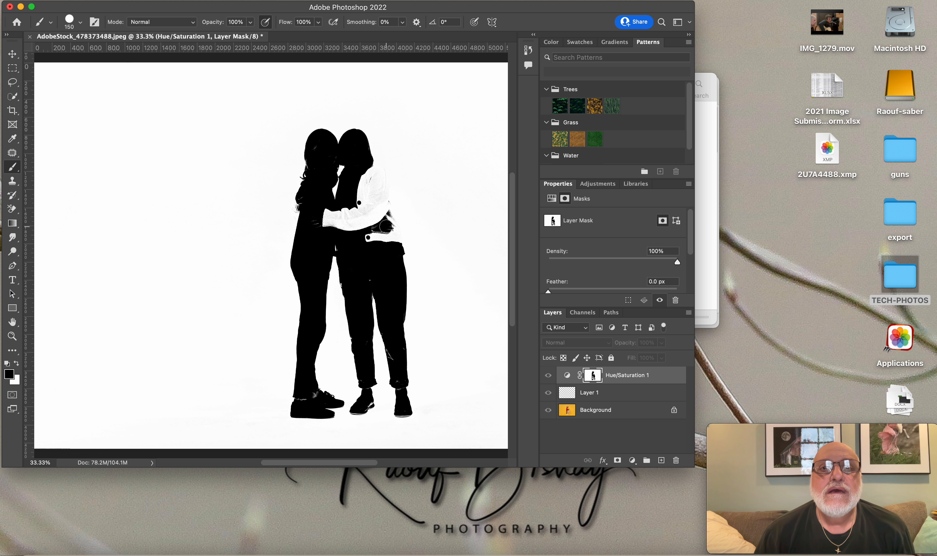
{"action": "mouse_move", "coordinate": [366, 236]}
{"action": "left_mouse_down"}
{"action": "mouse_move", "coordinate": [402, 240]}
{"action": "mouse_move", "coordinate": [378, 221]}
{"action": "mouse_move", "coordinate": [320, 220]}
{"action": "mouse_move", "coordinate": [365, 227]}
{"action": "mouse_move", "coordinate": [339, 213]}
{"action": "mouse_move", "coordinate": [355, 209]}
{"action": "mouse_move", "coordinate": [373, 170]}
{"action": "mouse_move", "coordinate": [374, 188]}
{"action": "mouse_move", "coordinate": [353, 218]}
{"action": "mouse_move", "coordinate": [377, 194]}
{"action": "mouse_move", "coordinate": [376, 217]}
{"action": "mouse_move", "coordinate": [382, 208]}
{"action": "mouse_move", "coordinate": [405, 254]}
{"action": "left_mouse_up"}
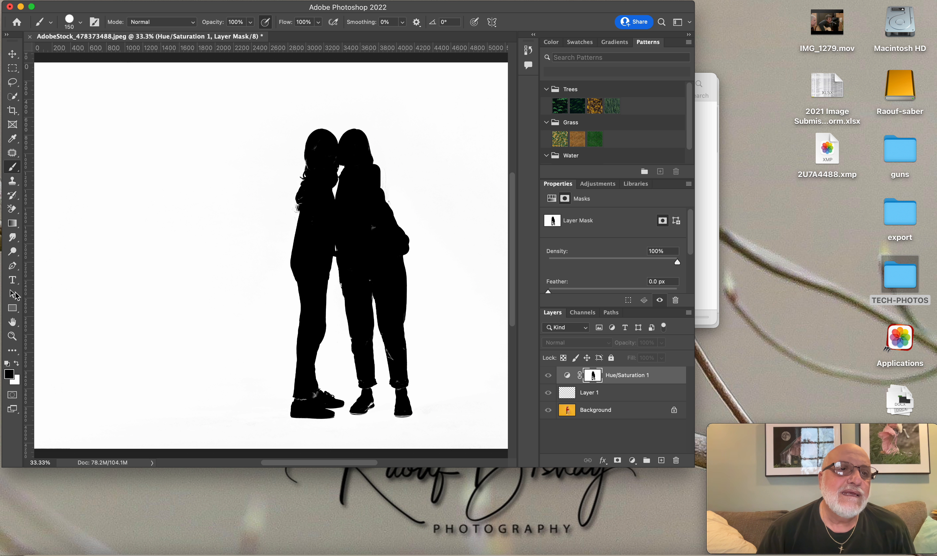
Refine the mask along the cardigan, restoring white beside the elbow and filling the shoulder and sleeve edge with black, and return to the image.
{"action": "left_click", "coordinate": [17, 363]}
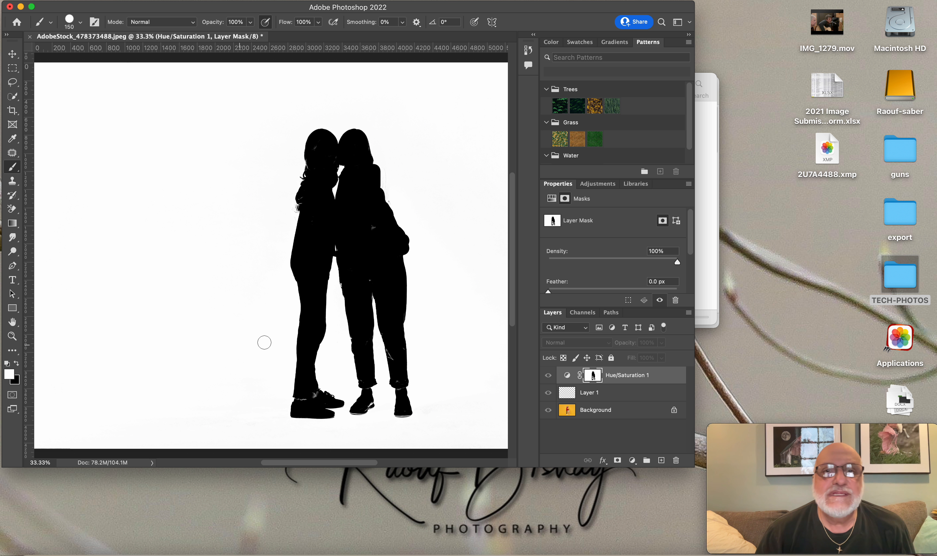
{"action": "mouse_move", "coordinate": [414, 220]}
{"action": "left_mouse_down"}
{"action": "mouse_move", "coordinate": [410, 257]}
{"action": "mouse_move", "coordinate": [423, 254]}
{"action": "left_mouse_up"}
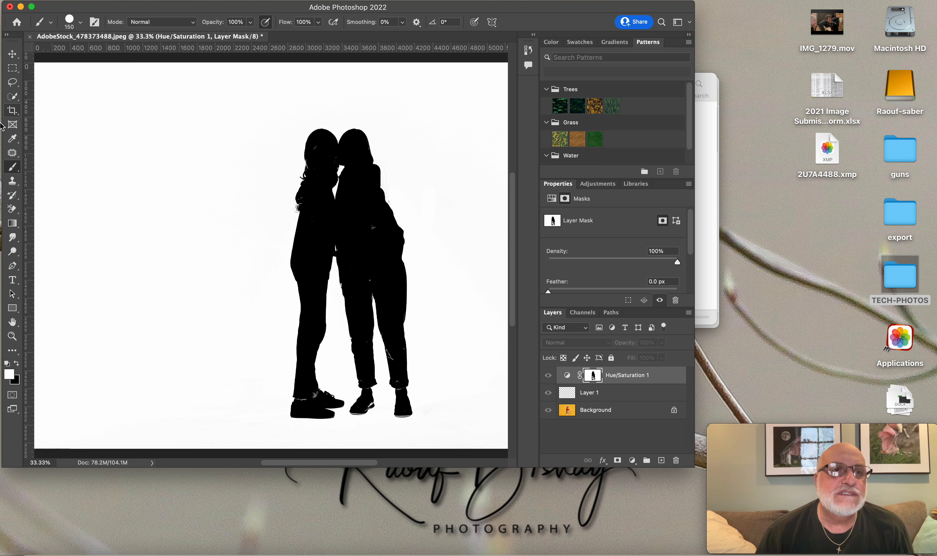
{"action": "left_click", "coordinate": [19, 365]}
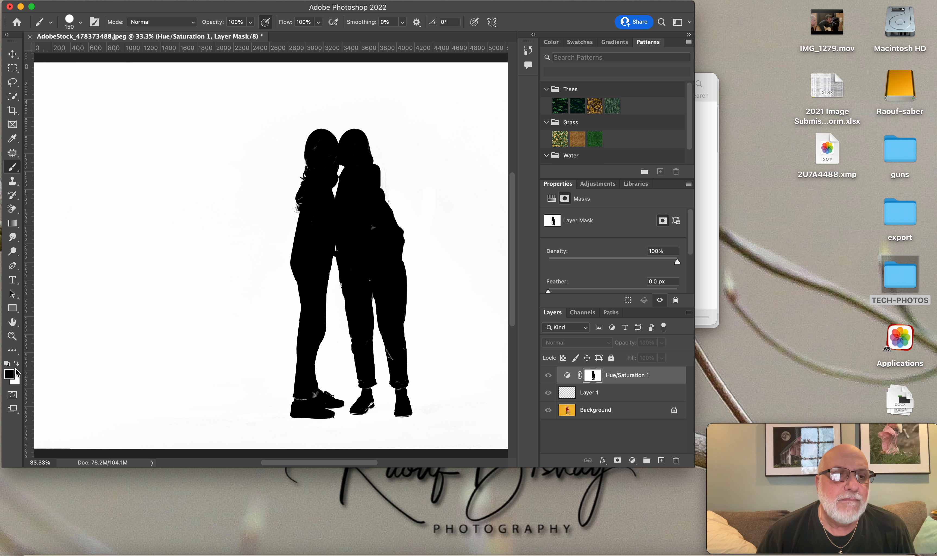
{"action": "left_click_drag", "start_coordinate": [376, 170], "coordinate": [400, 244]}
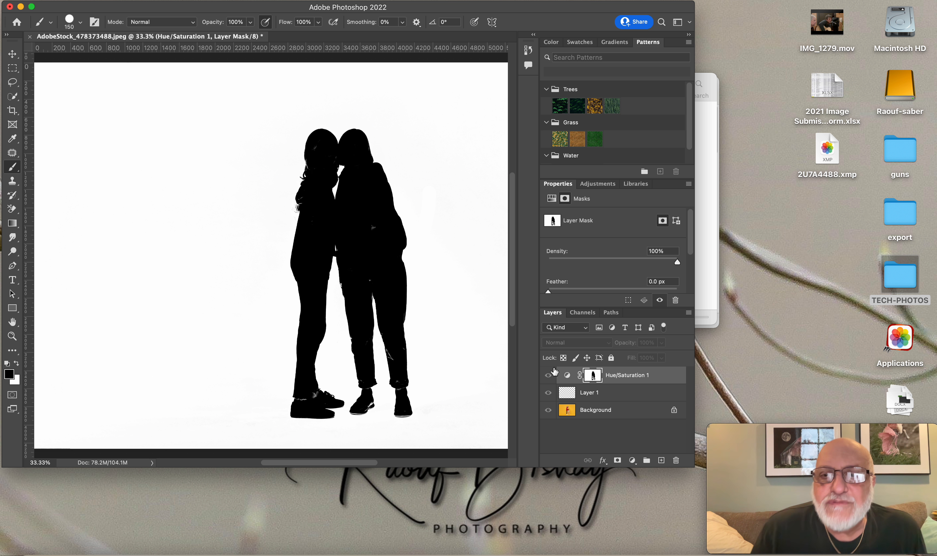
{"action": "left_click", "coordinate": [578, 393]}
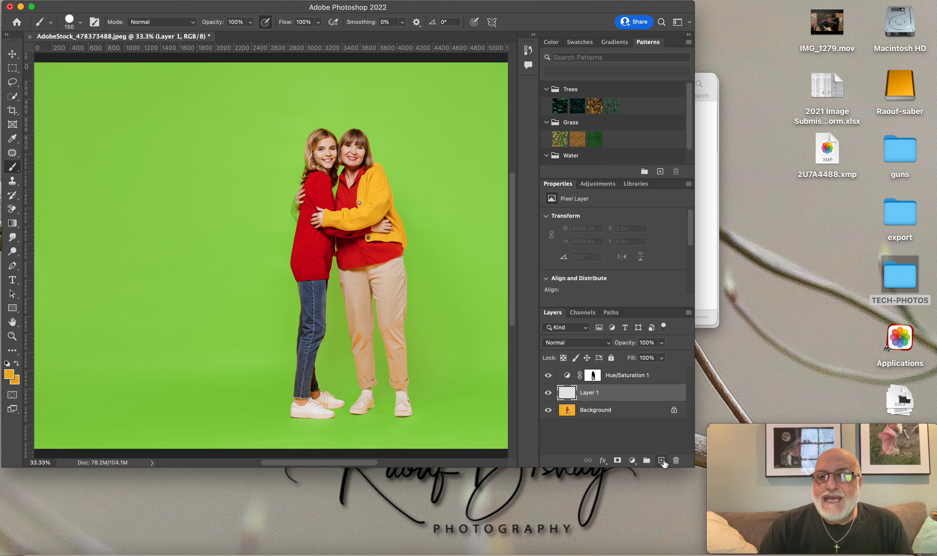
Add an empty layer above Hue/Saturation 1 and select the women's red tops with Color Range at Fuzziness 141.
{"action": "left_click", "coordinate": [623, 381]}
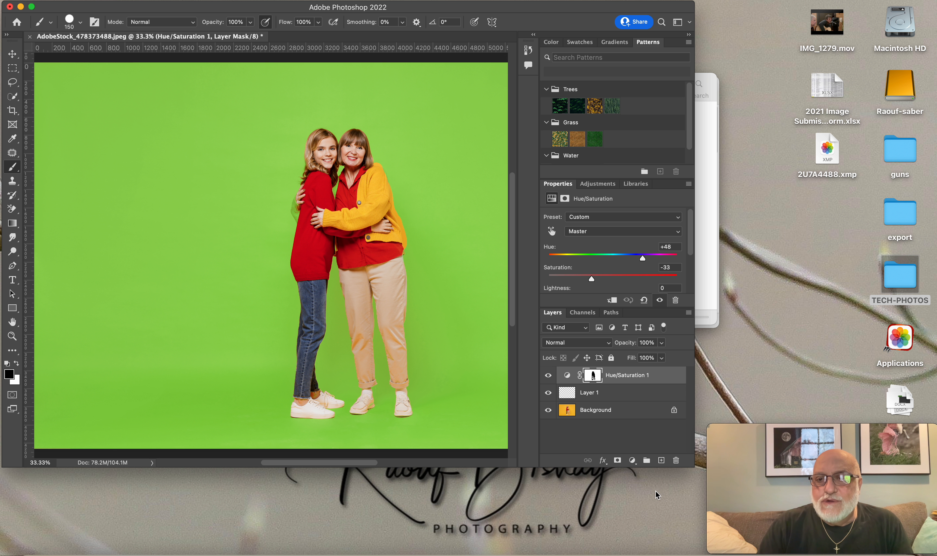
{"action": "left_click", "coordinate": [661, 460]}
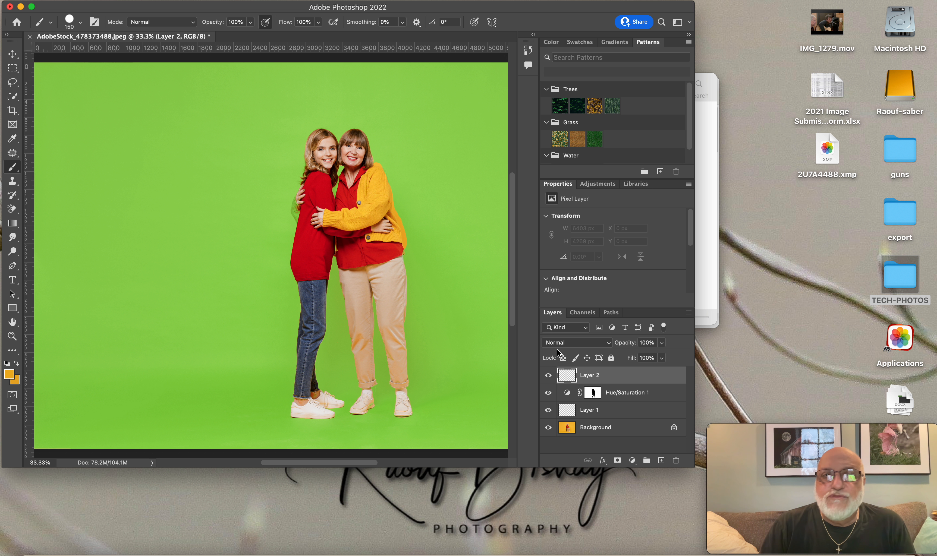
{"action": "left_click", "coordinate": [217, 1]}
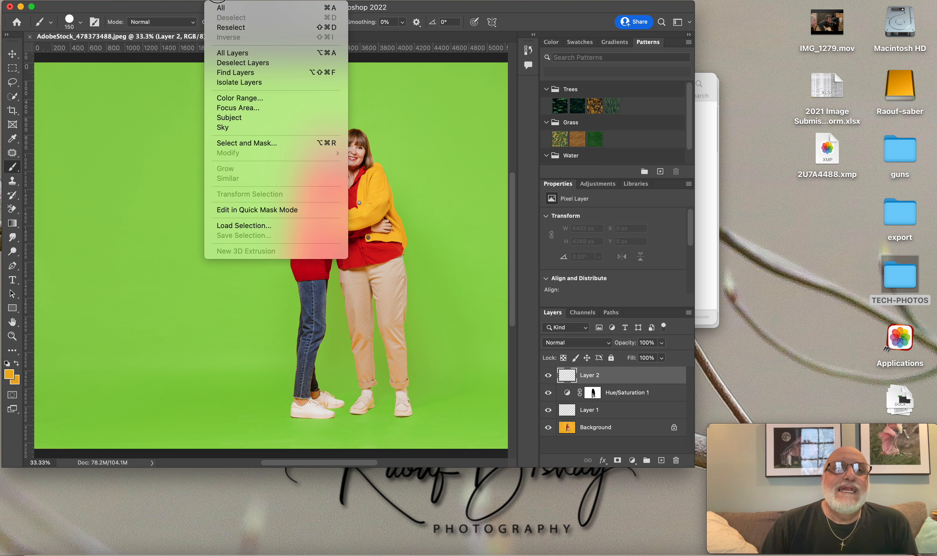
{"action": "left_click", "coordinate": [215, 99]}
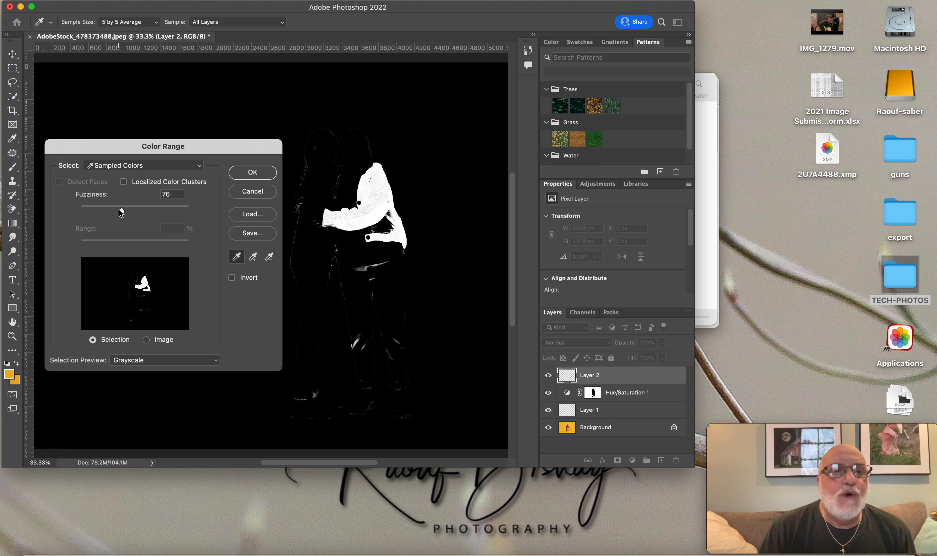
{"action": "left_click_drag", "start_coordinate": [122, 210], "coordinate": [156, 214]}
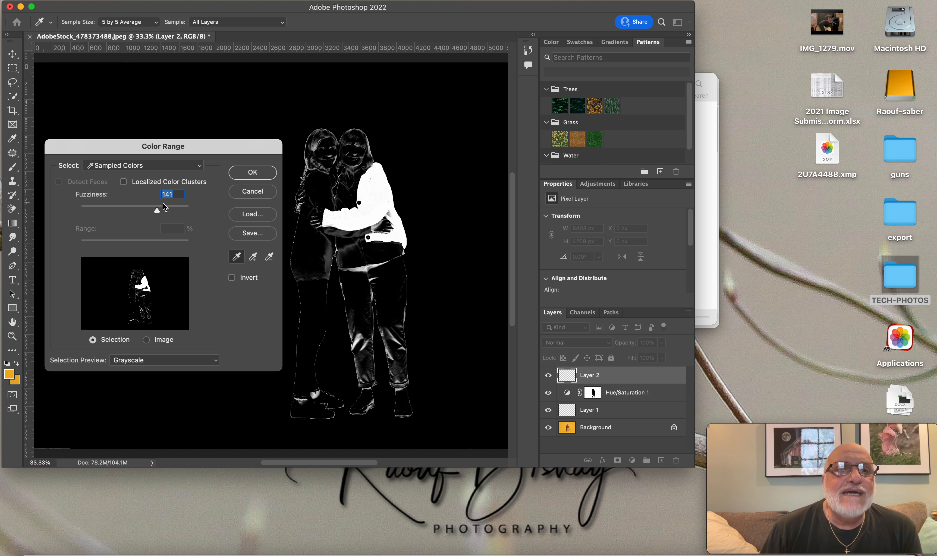
{"action": "left_click", "coordinate": [317, 239]}
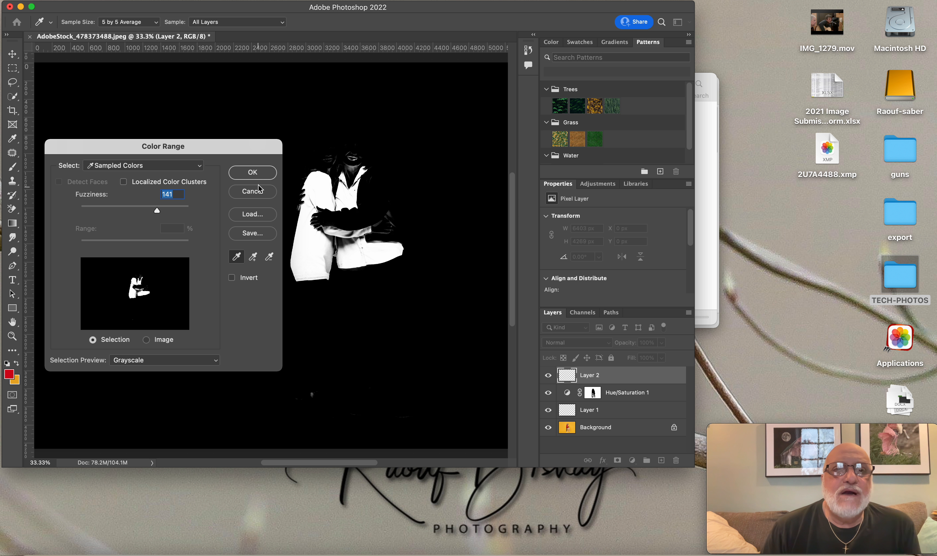
{"action": "left_click", "coordinate": [252, 173]}
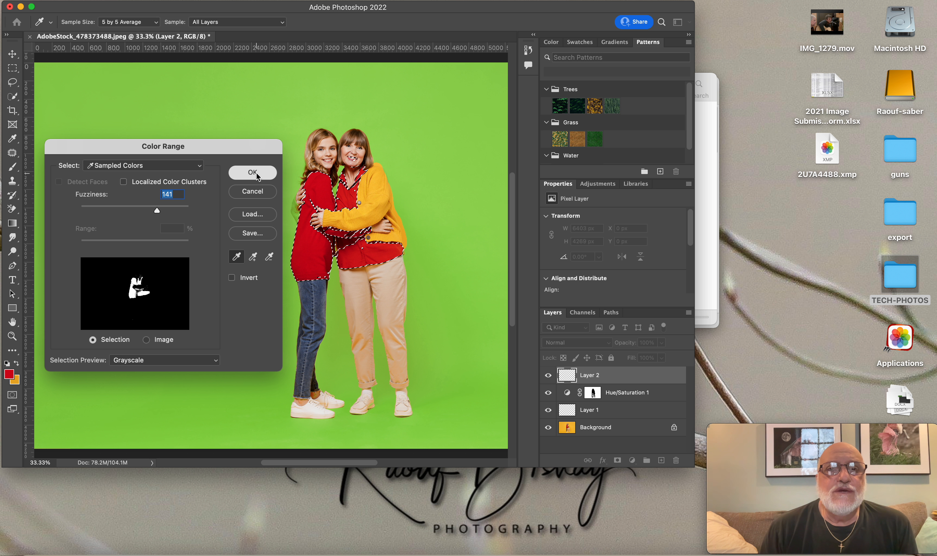
Recolor the selected red tops magenta with a Hue/Saturation adjustment layer set to Hue -46 and Saturation +17.
{"action": "key", "text": "b"}
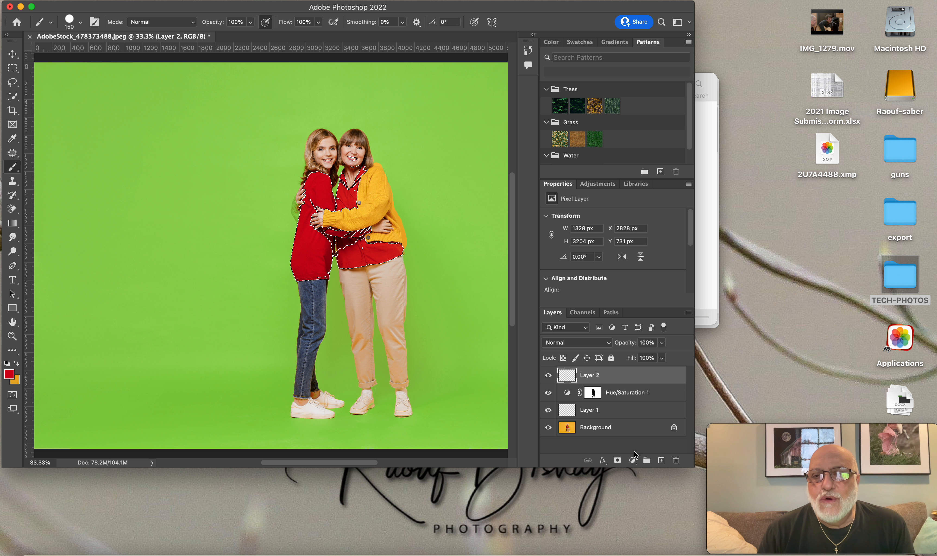
{"action": "left_click", "coordinate": [633, 461]}
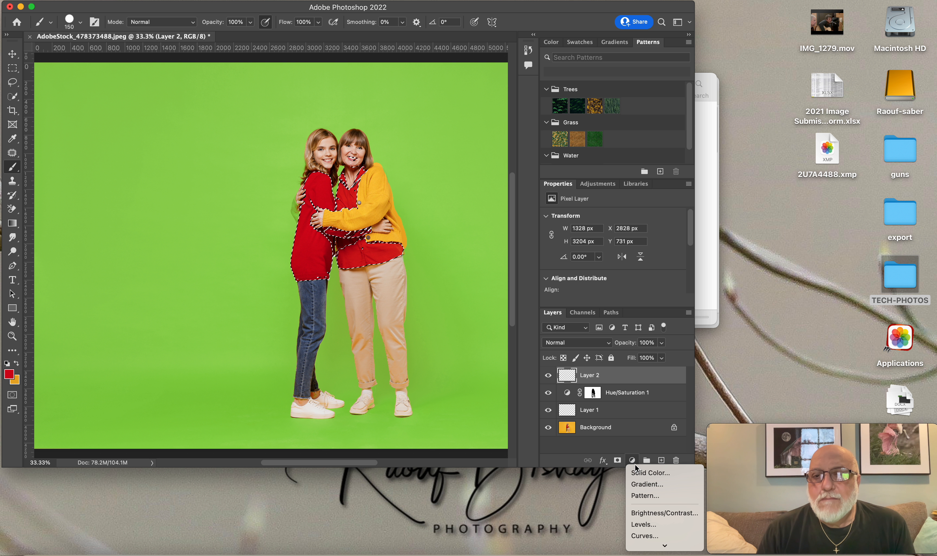
{"action": "mouse_move", "coordinate": [650, 552]}
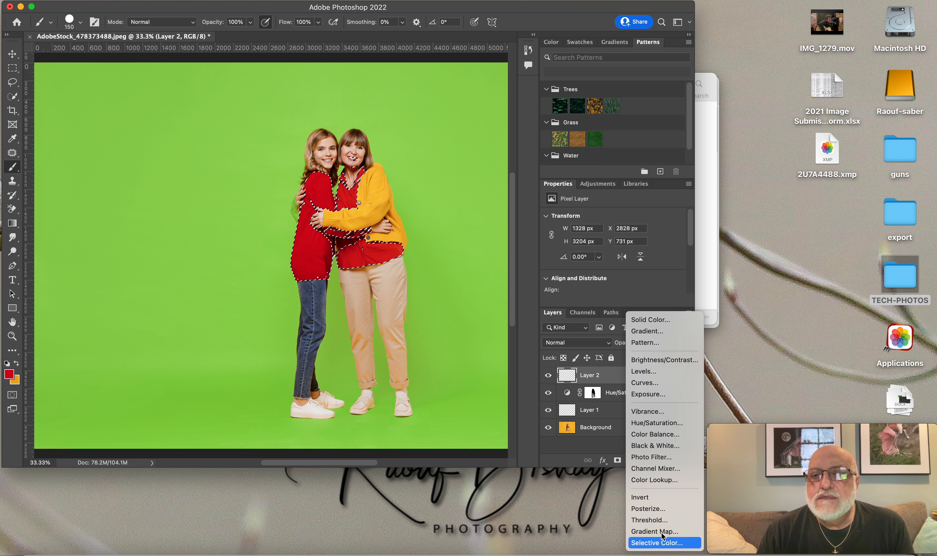
{"action": "left_click", "coordinate": [639, 424]}
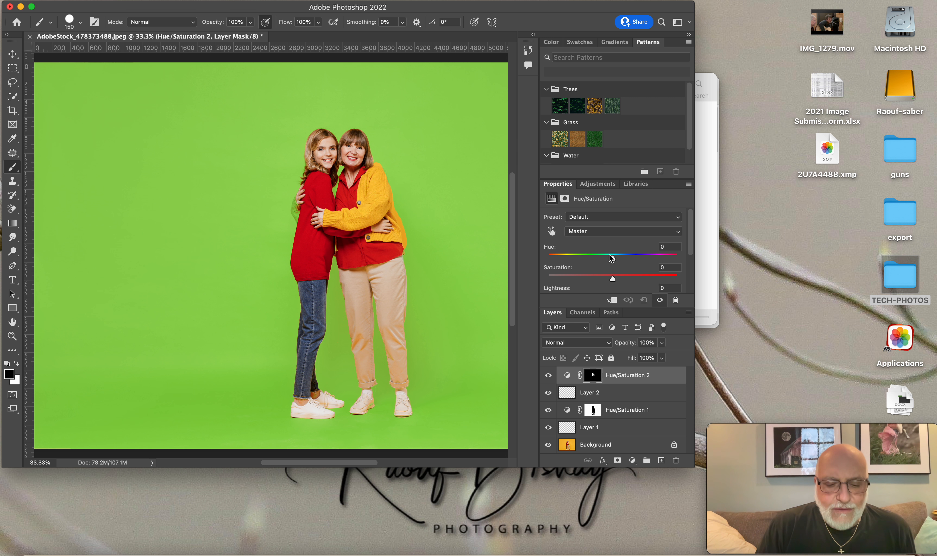
{"action": "left_click_drag", "start_coordinate": [613, 259], "coordinate": [624, 281]}
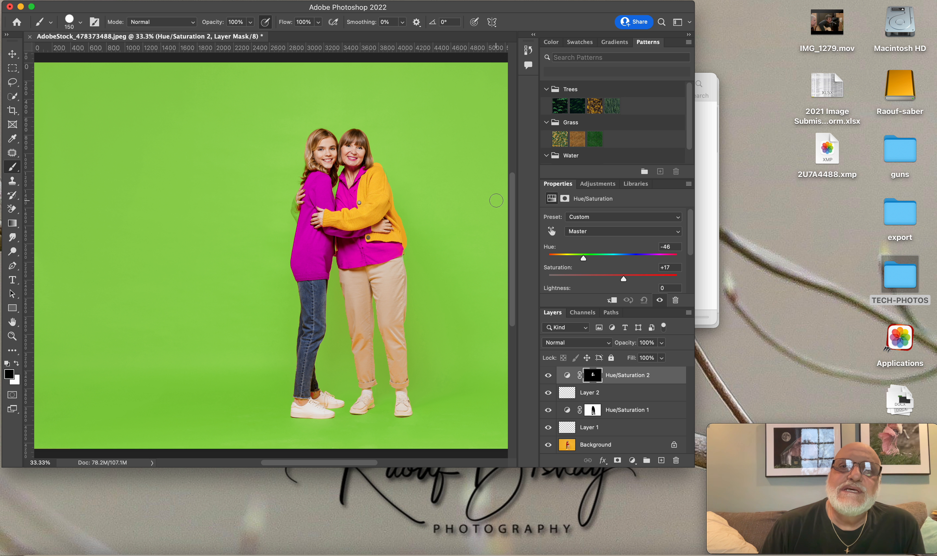
Inspect the Hue/Saturation 2 mask, and compare the original photo with the recolors by hiding all added layers and reshowing both adjustments.
{"action": "left_click", "coordinate": [592, 377], "text": "alt"}
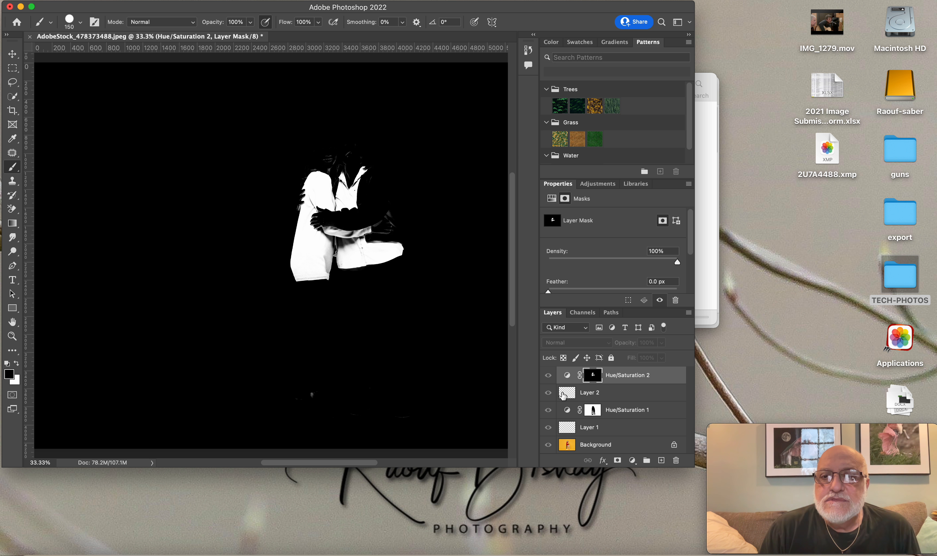
{"action": "left_click", "coordinate": [565, 394]}
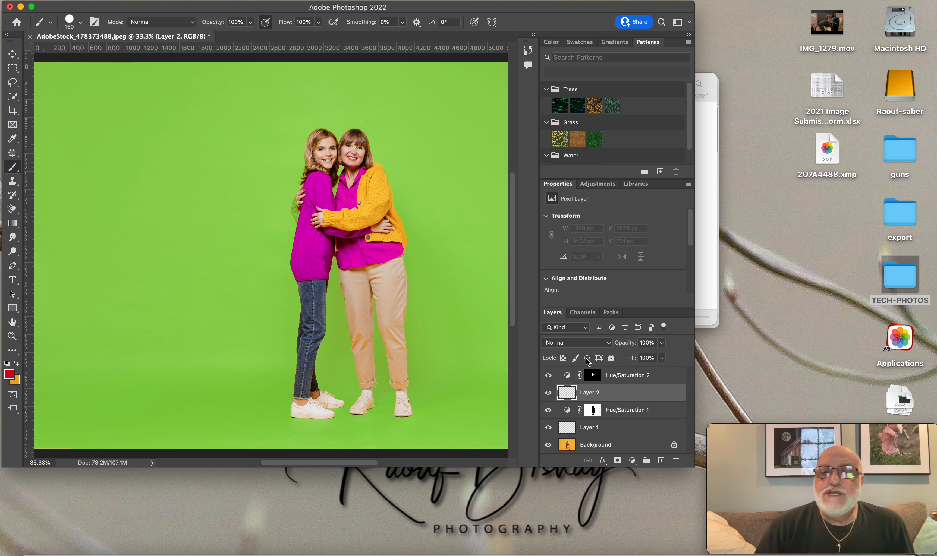
{"action": "left_click", "coordinate": [548, 375]}
{"action": "left_click", "coordinate": [548, 392]}
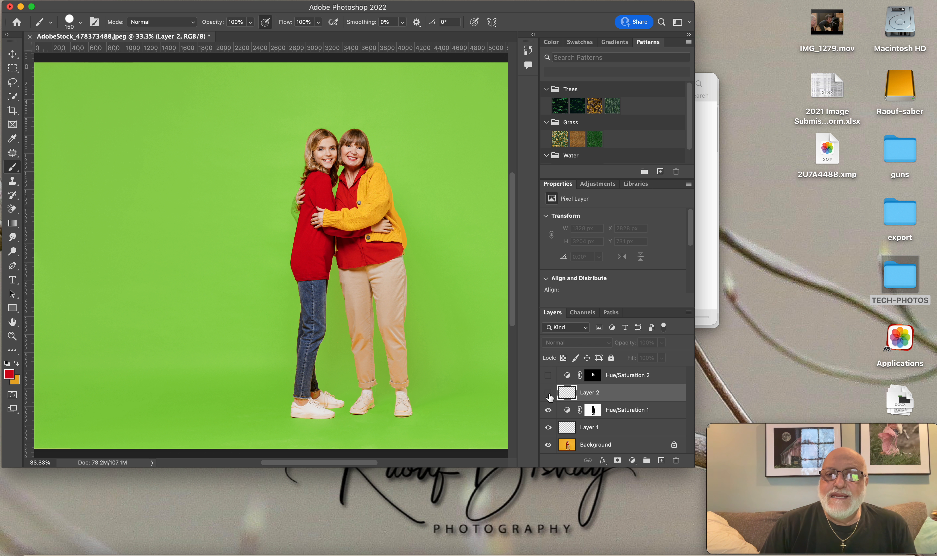
{"action": "left_click", "coordinate": [548, 410]}
{"action": "left_click", "coordinate": [548, 427]}
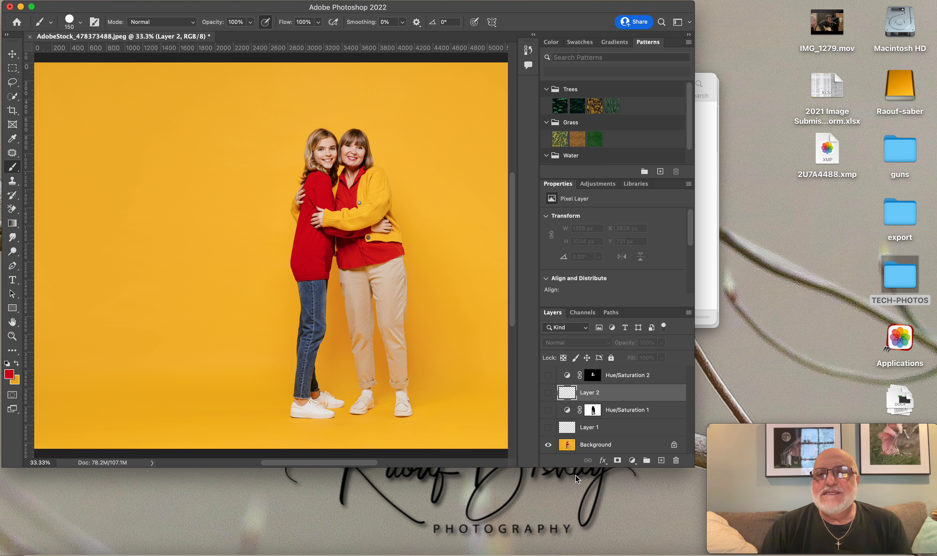
{"action": "left_click", "coordinate": [548, 411]}
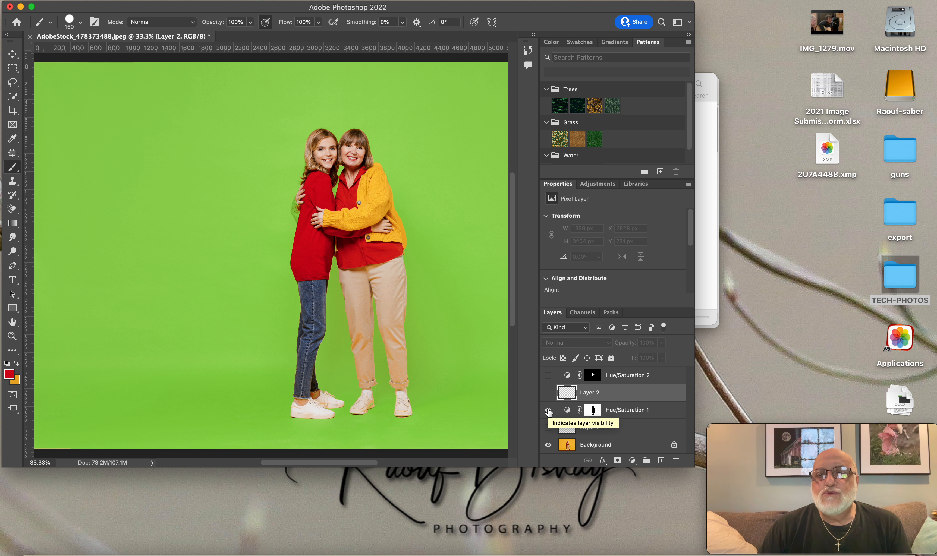
{"action": "left_click", "coordinate": [548, 376]}
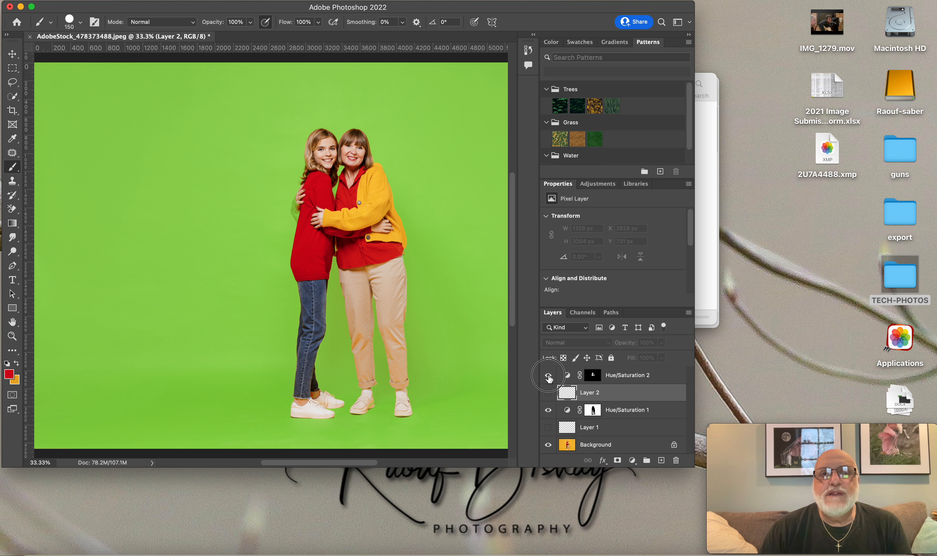